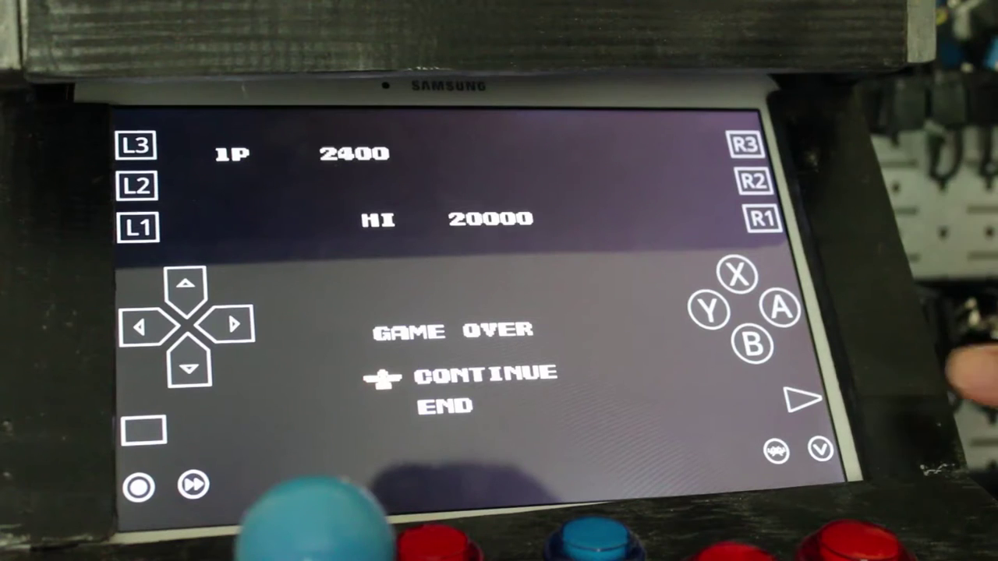
# Switch Display Overlay off under Settings > On-Screen Display > On-Screen Overlay, then resume the game.
pyautogui.click(820, 449)
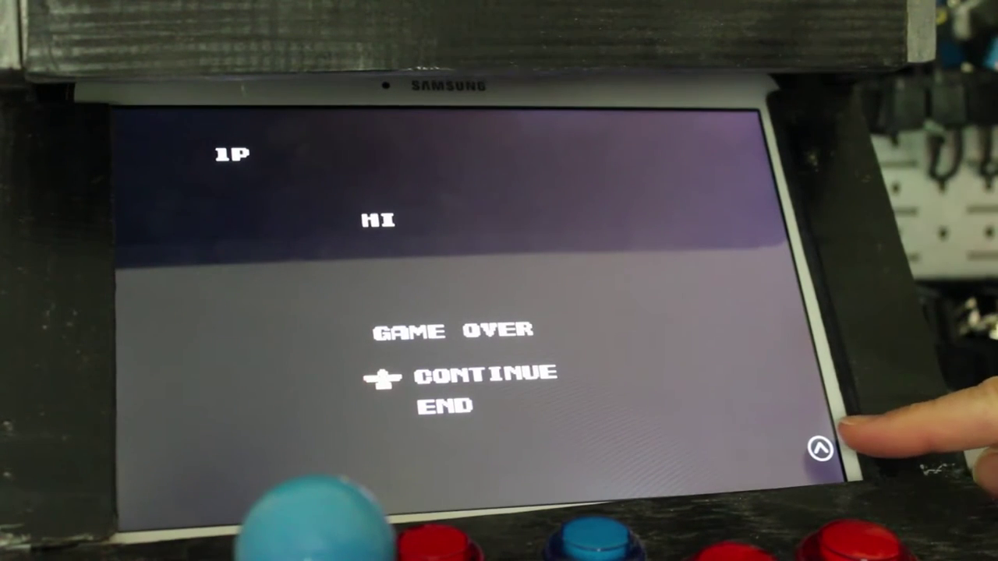
pyautogui.click(820, 449)
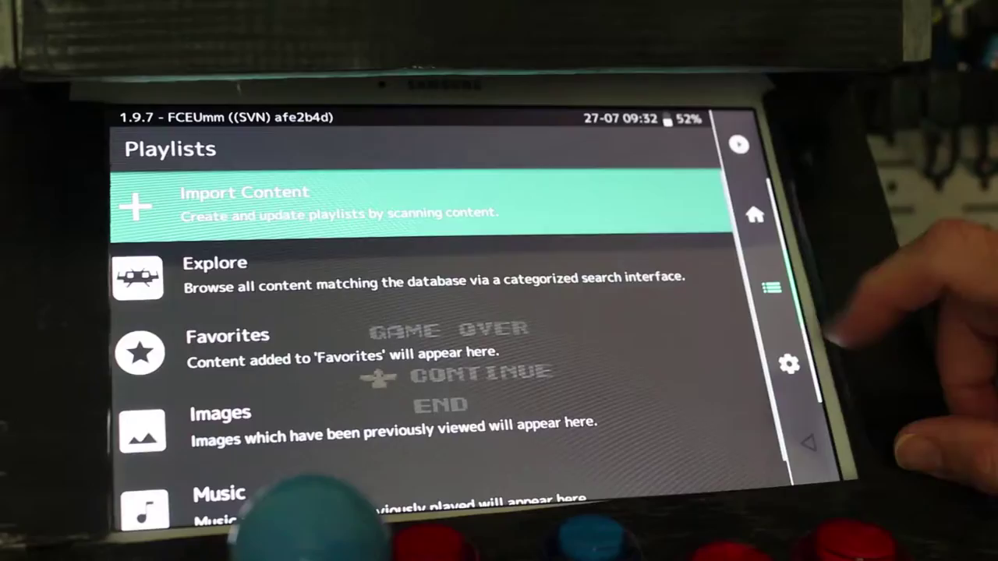
pyautogui.click(787, 363)
pyautogui.scroll(-10, 546, 312)
pyautogui.click(449, 300)
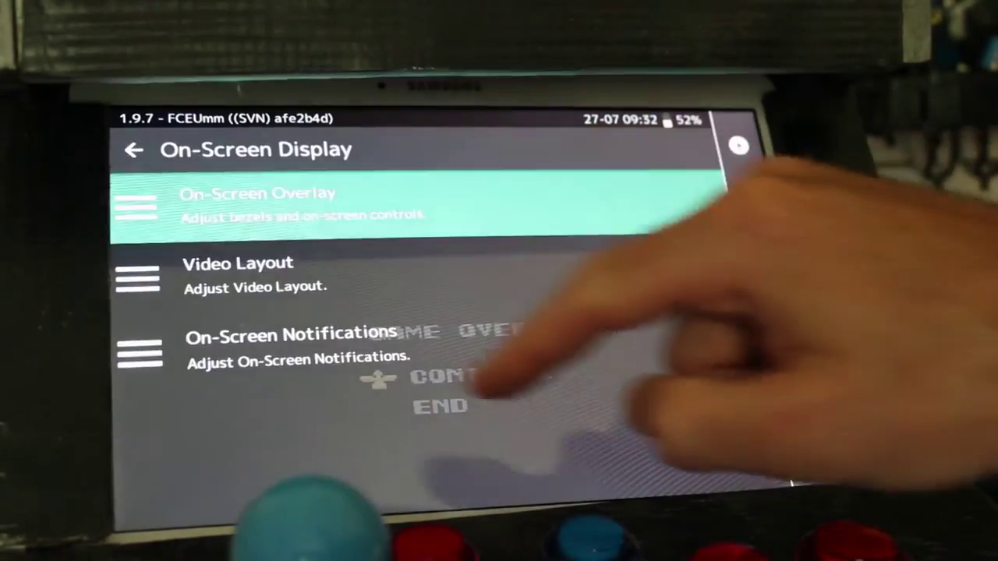
pyautogui.click(507, 195)
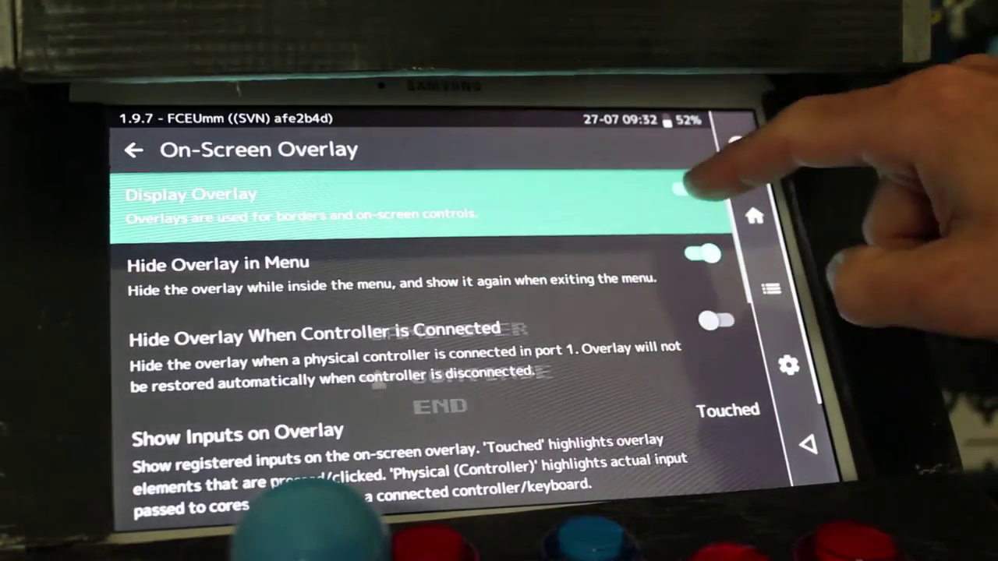
pyautogui.click(686, 190)
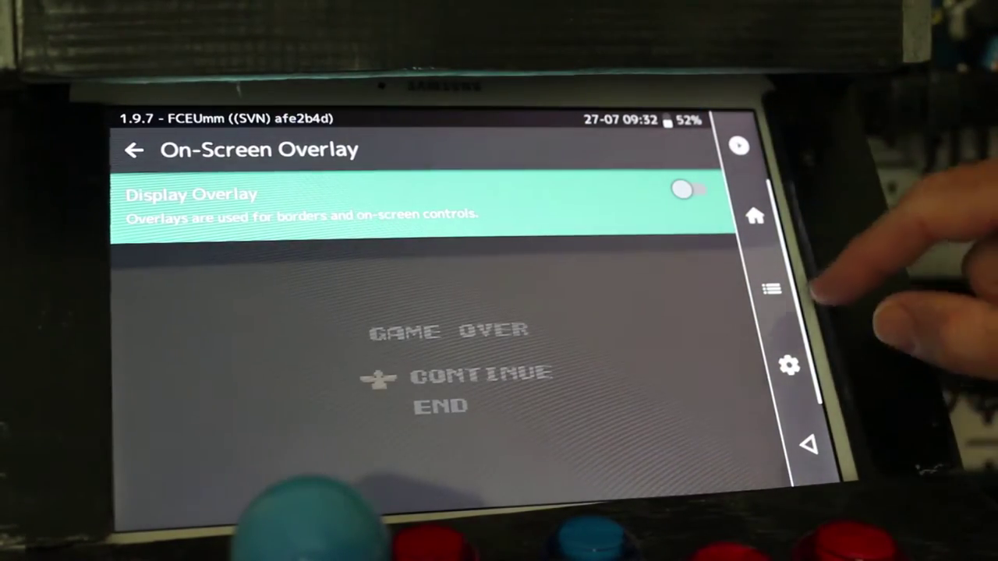
pyautogui.click(754, 216)
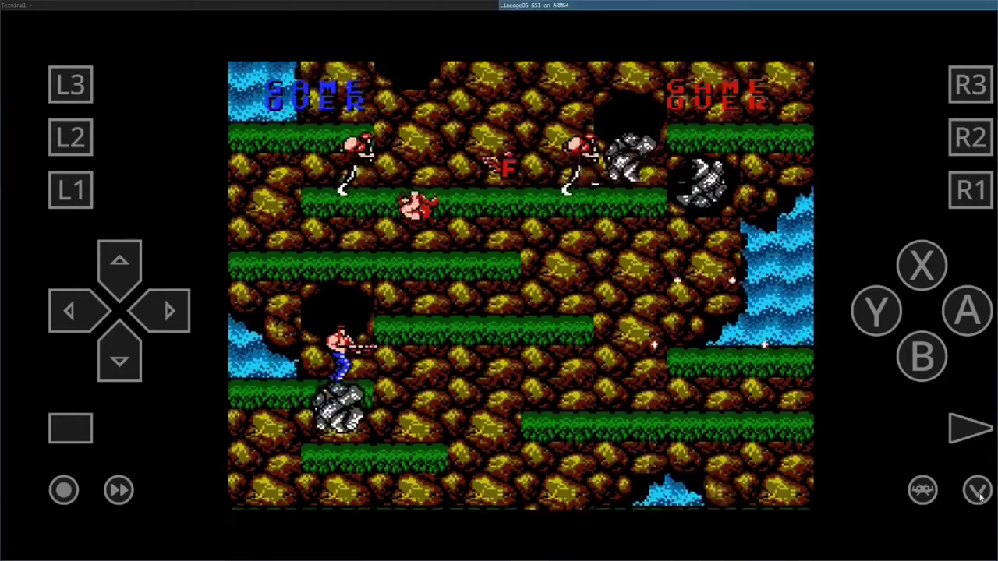
# Hide the on-screen gamepad with the bottom-right chevron toggle.
pyautogui.click(979, 491)
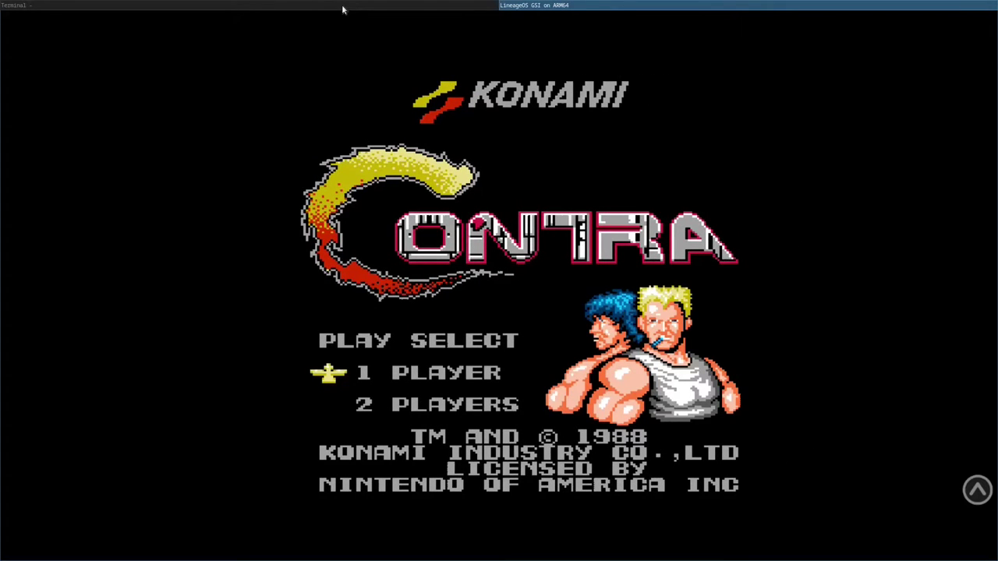
# Start an adb shell on the device and list the contents of /sdcard.
pyautogui.click(342, 9)
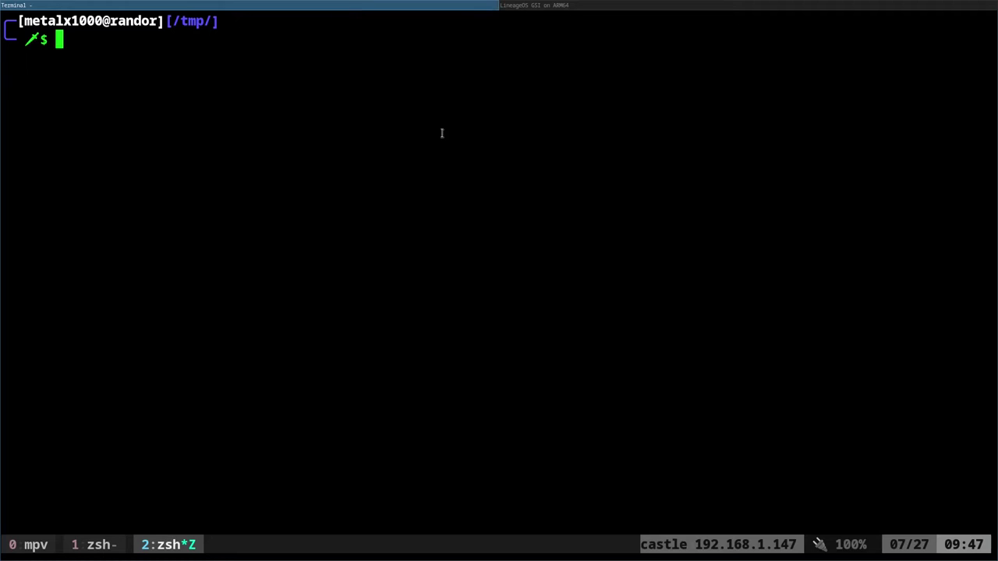
pyautogui.write('adb shel')
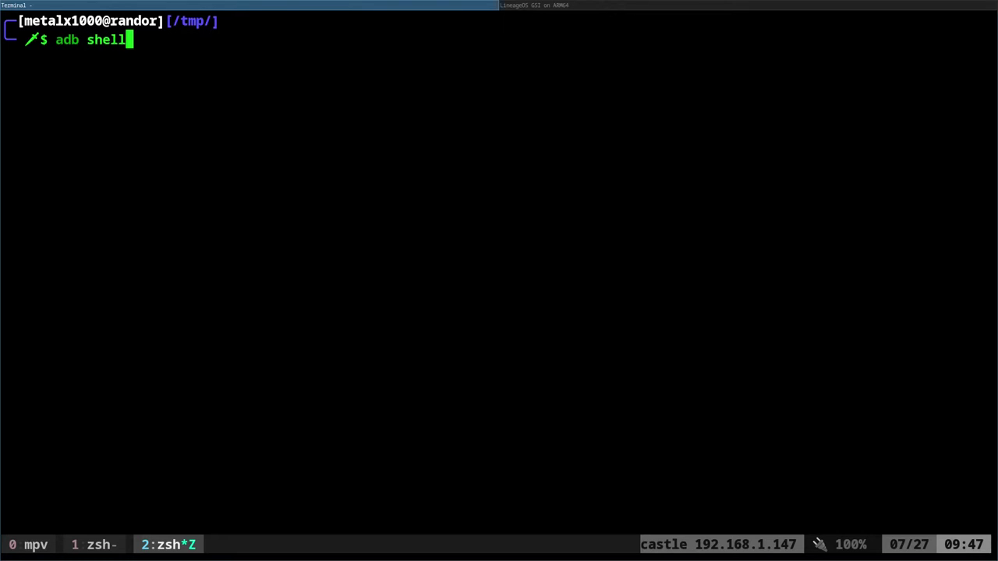
pyautogui.write('l')
pyautogui.press('Return')
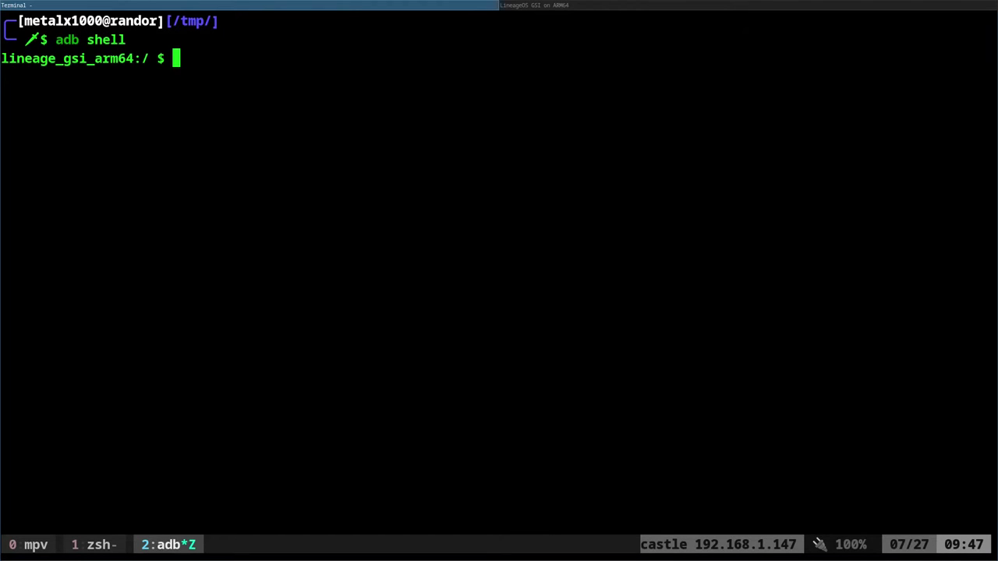
pyautogui.write('cd /sdcard/')
pyautogui.press('Return')
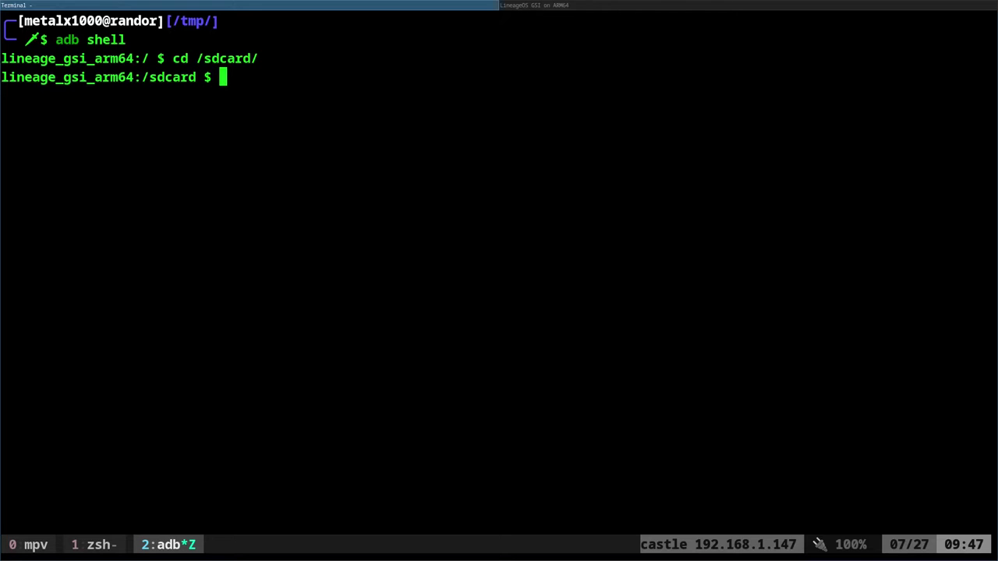
pyautogui.write('ls')
pyautogui.press('Return')
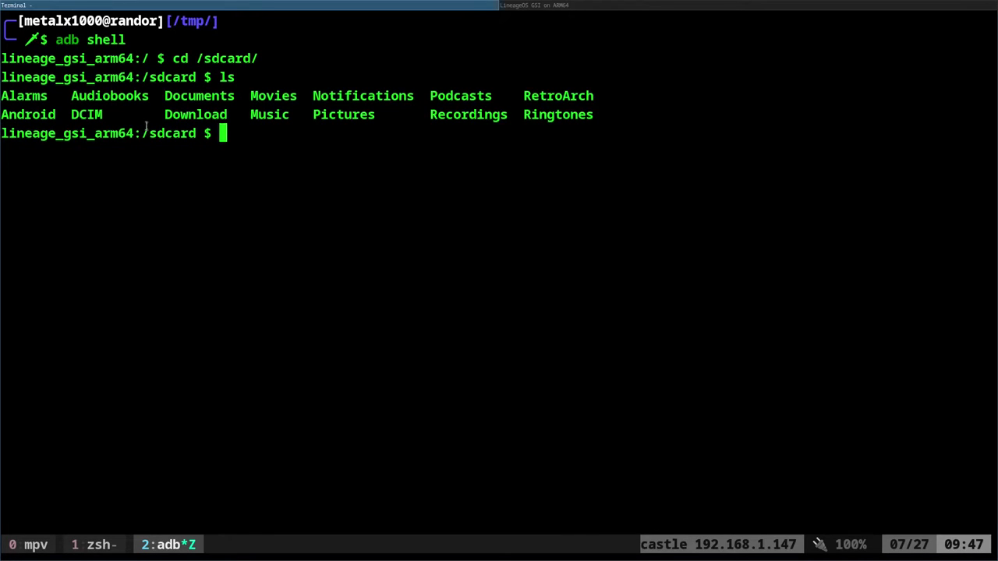
# Change into /sdcard/Android/data and list its app folders.
pyautogui.doubleClick(33, 115)
pyautogui.write('cd')
pyautogui.middleClick(277, 253)
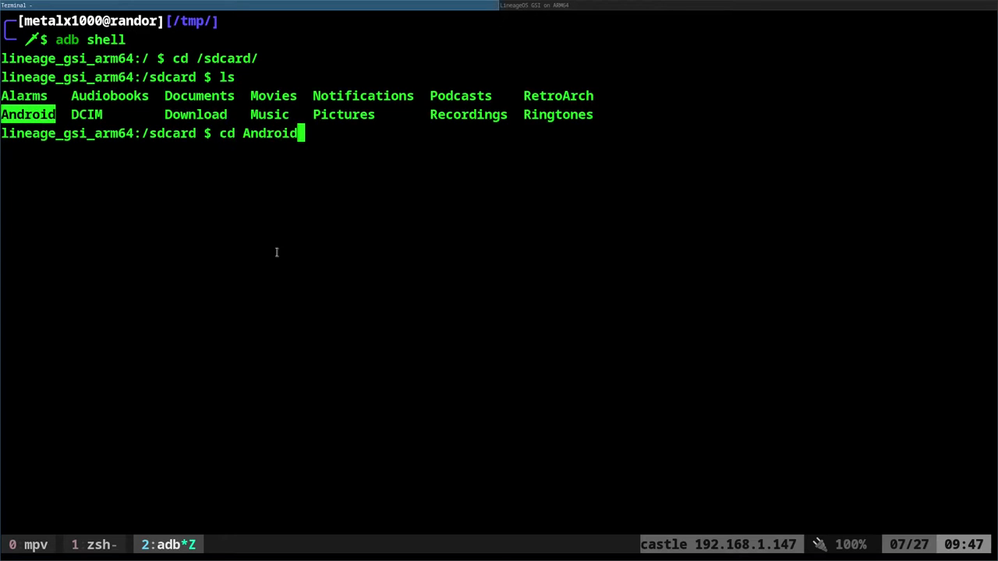
pyautogui.press('Return')
pyautogui.write('ls')
pyautogui.press('Return')
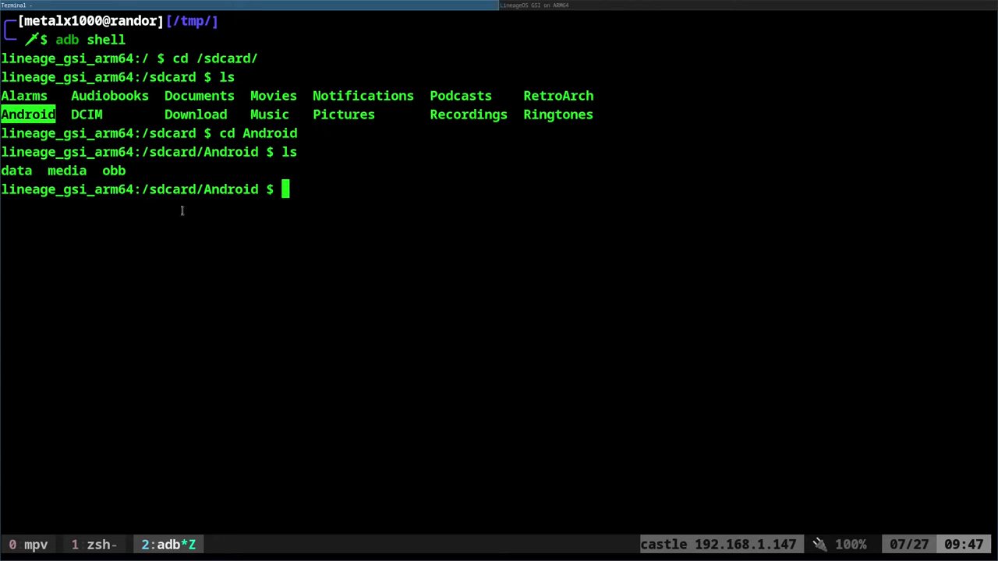
pyautogui.write('cd')
pyautogui.doubleClick(15, 171)
pyautogui.middleClick(80, 175)
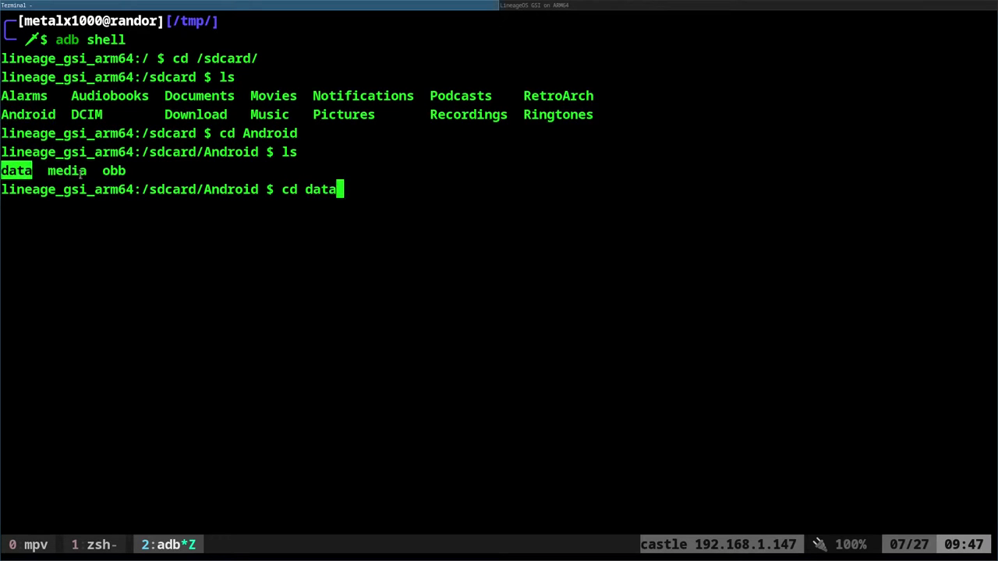
pyautogui.press('Return')
pyautogui.write('ls')
pyautogui.press('Return')
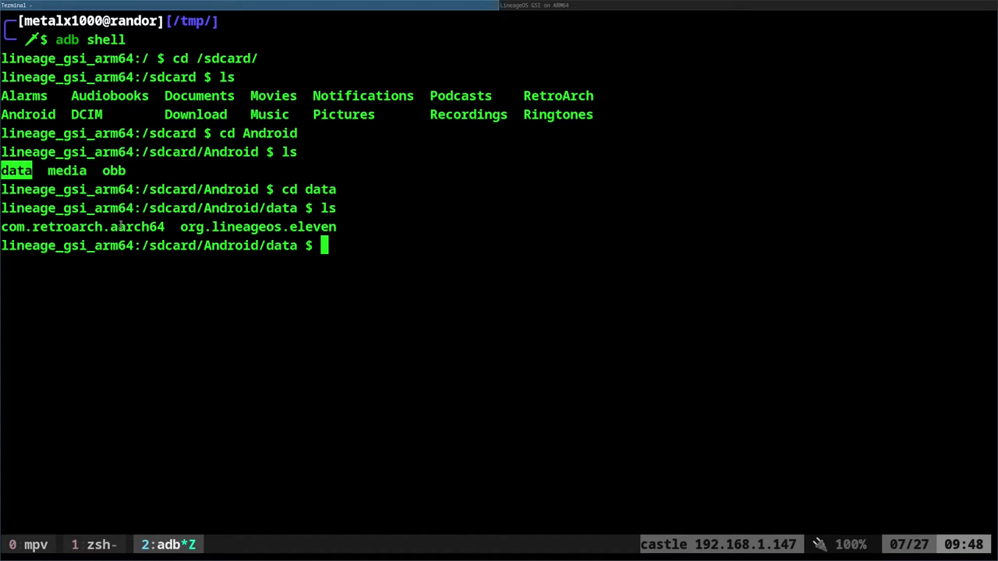
# Enter com.retroarch.aarch64/files and list it, selecting the retroarch.cfg name.
pyautogui.doubleClick(72, 226)
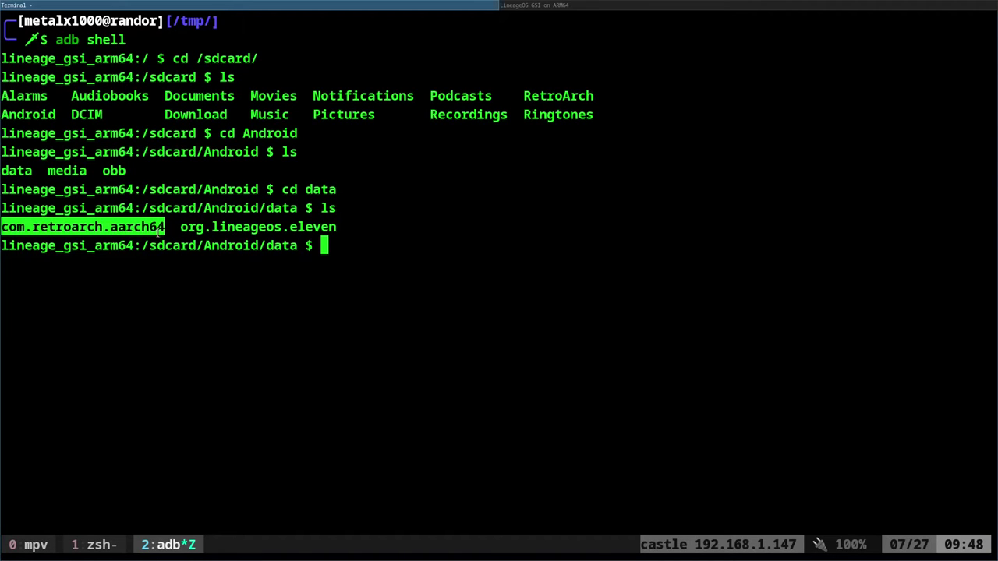
pyautogui.write('cd')
pyautogui.middleClick(291, 317)
pyautogui.press('Return')
pyautogui.press('Return')
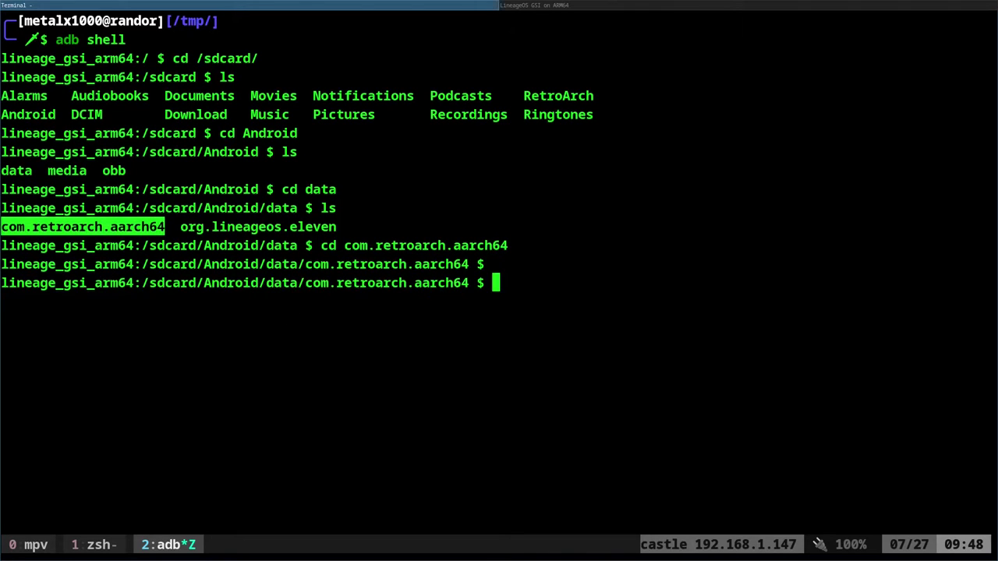
pyautogui.write('ls')
pyautogui.press('Return')
pyautogui.write('cd files')
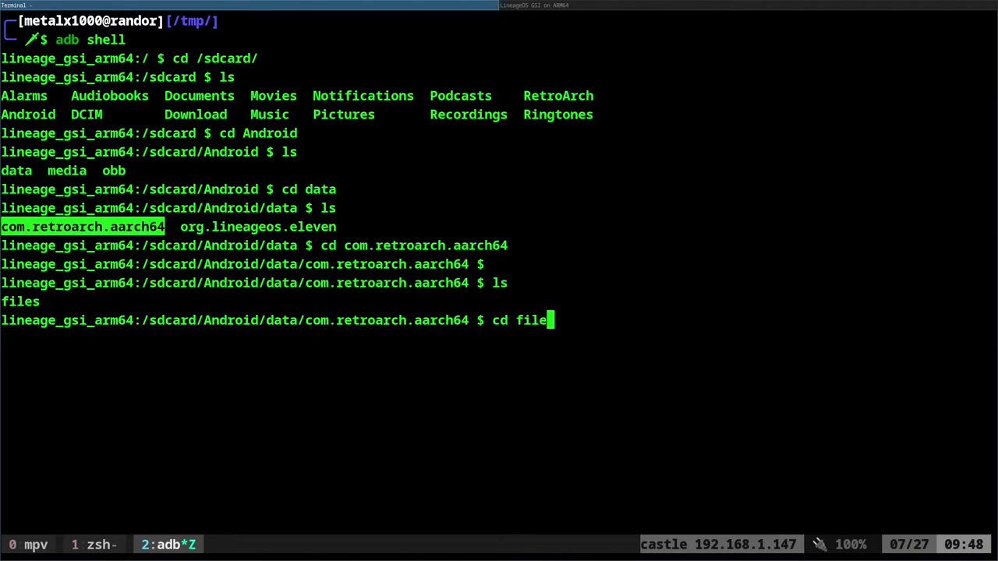
pyautogui.press('Return')
pyautogui.write('ls')
pyautogui.press('Return')
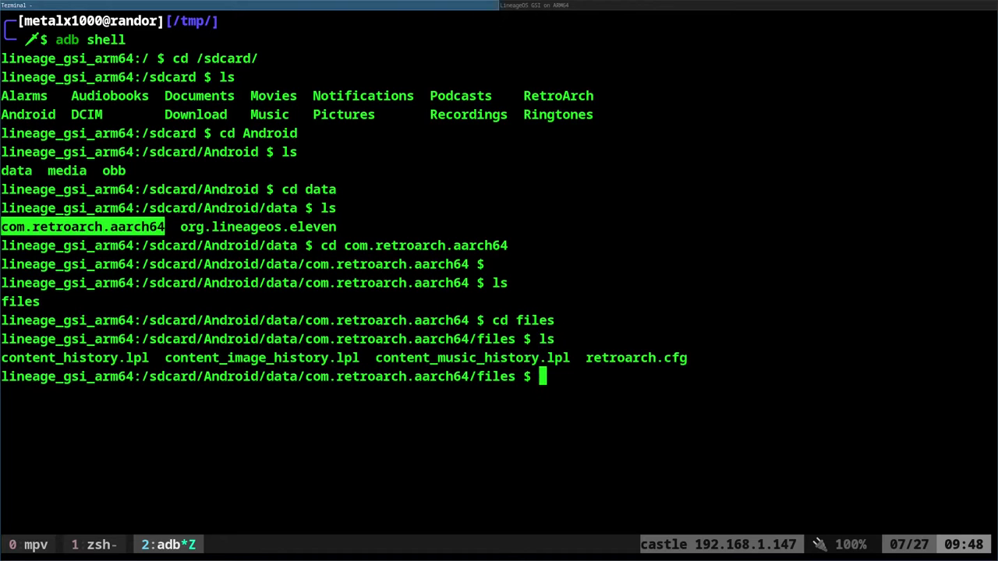
pyautogui.doubleClick(652, 358)
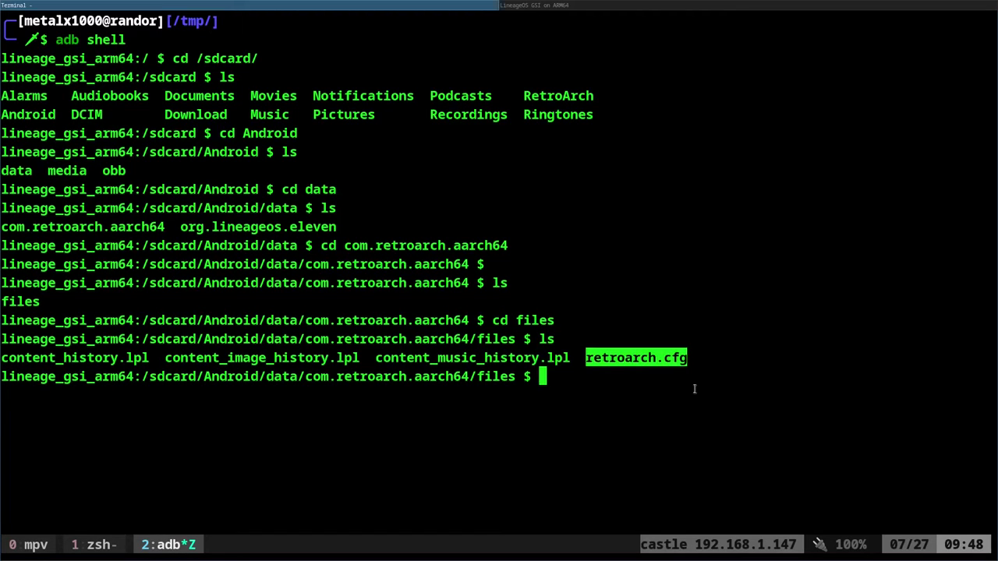
# In vim, change input_overlay_enable on line 2 of retroarch.cfg from true to false and save with :wq.
pyautogui.write('vim retroarch.cfg')
pyautogui.press('Return')
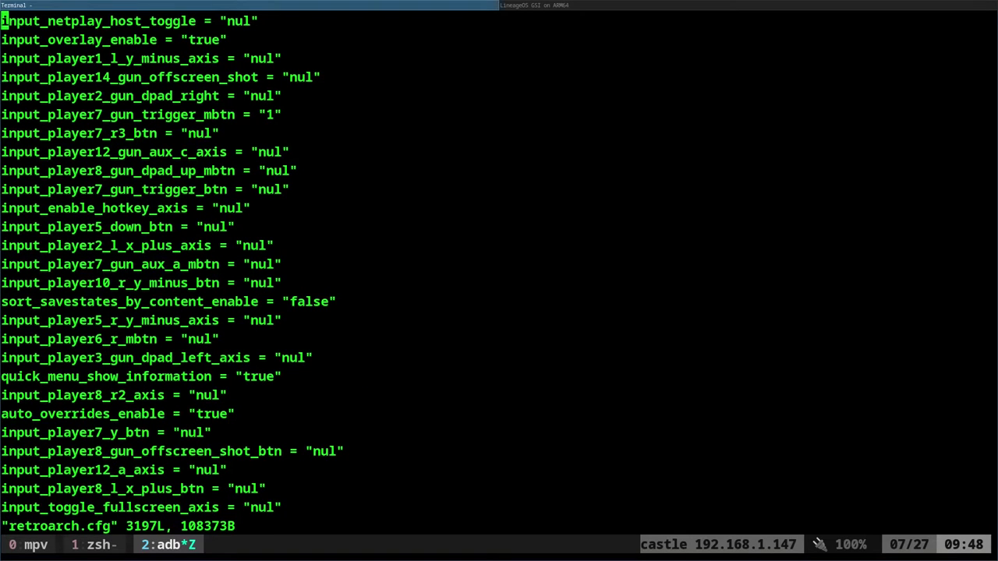
pyautogui.press('j')
pyautogui.press('$')
pyautogui.press('i')
pyautogui.press('BackSpace')
pyautogui.press('BackSpace')
pyautogui.press('BackSpace')
pyautogui.press('BackSpace')
pyautogui.write('false')
pyautogui.press('Escape')
pyautogui.write(':wq')
pyautogui.press('Return')
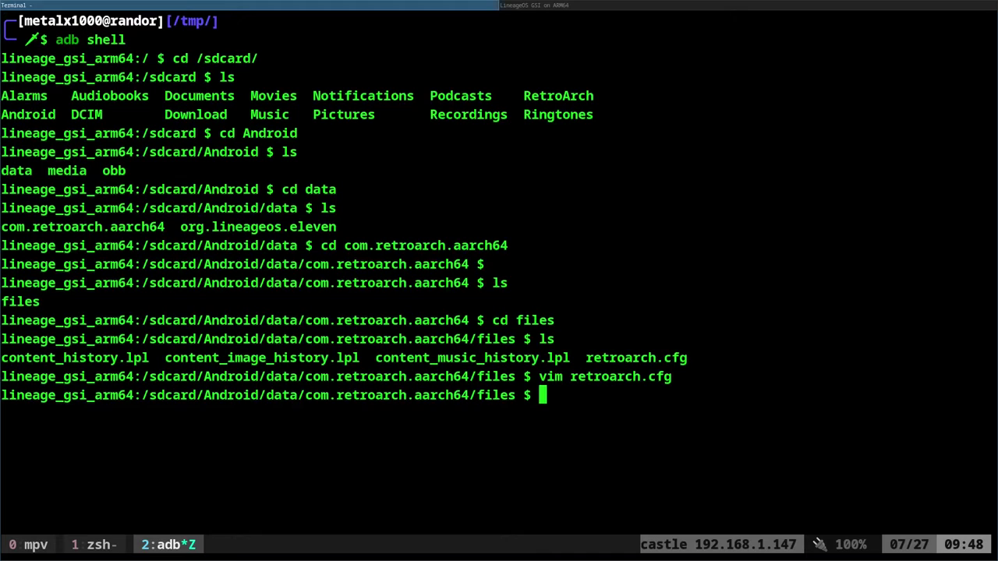
# Restore the on-screen controls and load Contra (U).zip from /storage/emulated/0/Download via Load Archive.
pyautogui.click(694, 5)
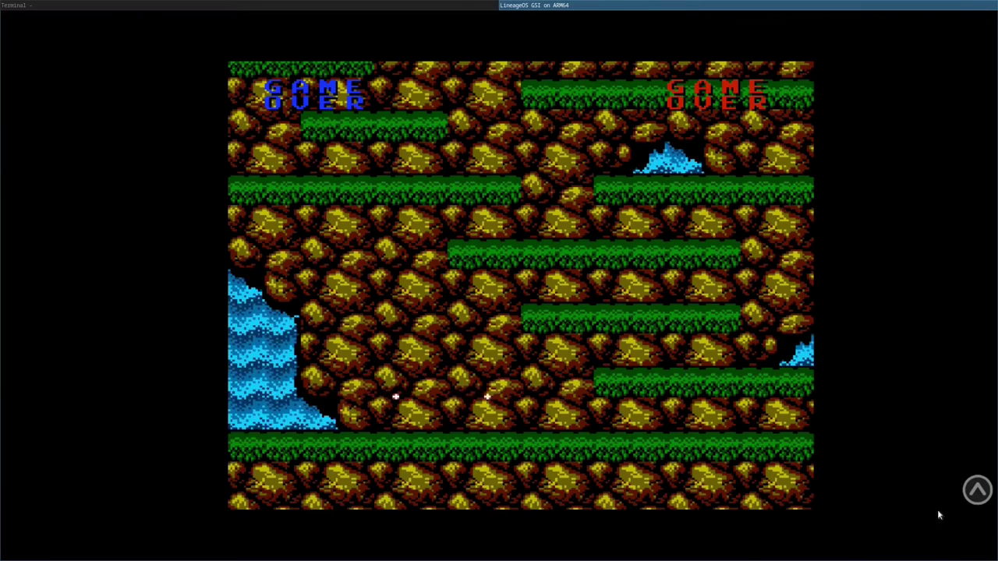
pyautogui.click(976, 490)
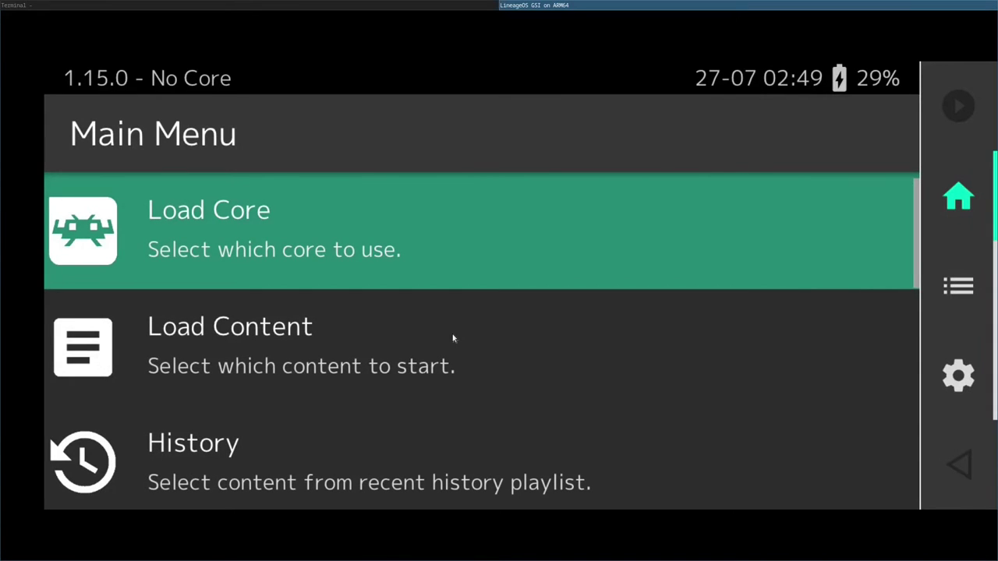
pyautogui.click(452, 338)
pyautogui.click(425, 460)
pyautogui.scroll(-2, 458, 230)
pyautogui.scroll(-2, 458, 229)
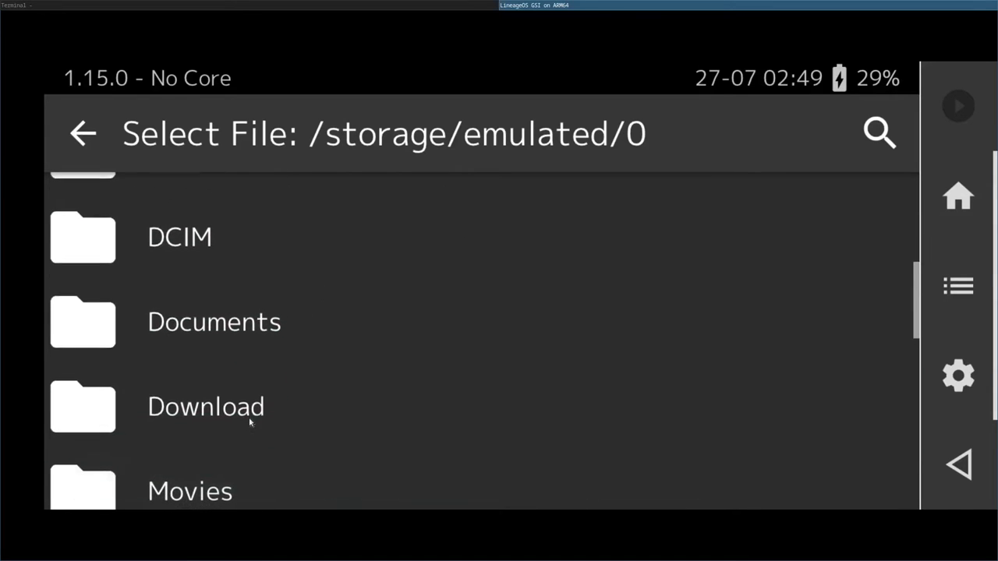
pyautogui.click(248, 417)
pyautogui.click(224, 299)
pyautogui.click(250, 310)
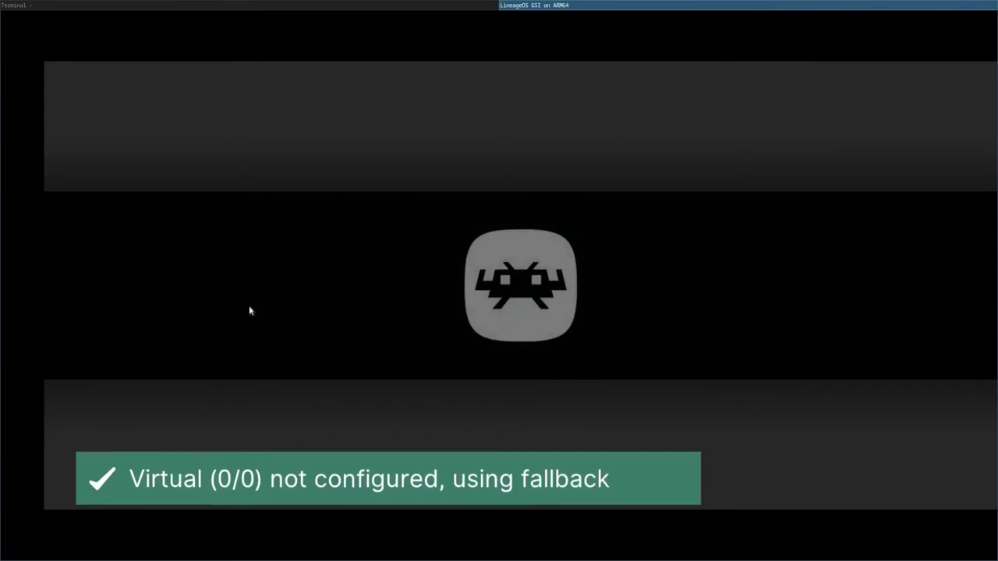